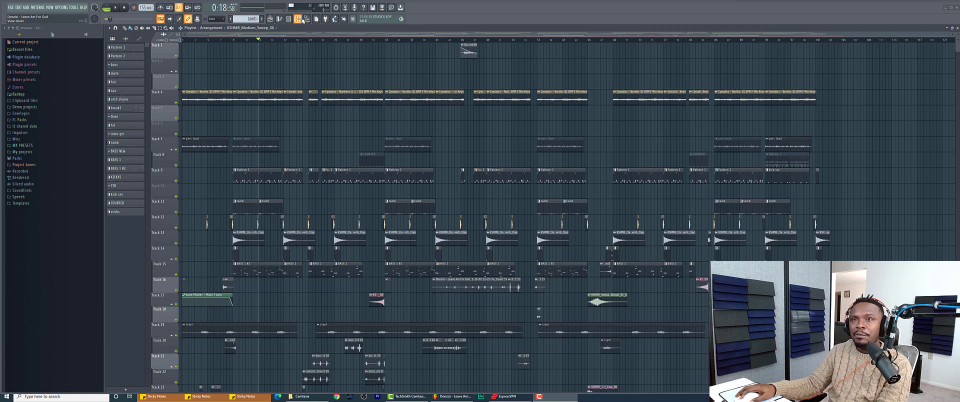
Step: Play the arrangement in the playlist from the 0:18 marker with the mixer hidden, and stop playback
click(302, 21)
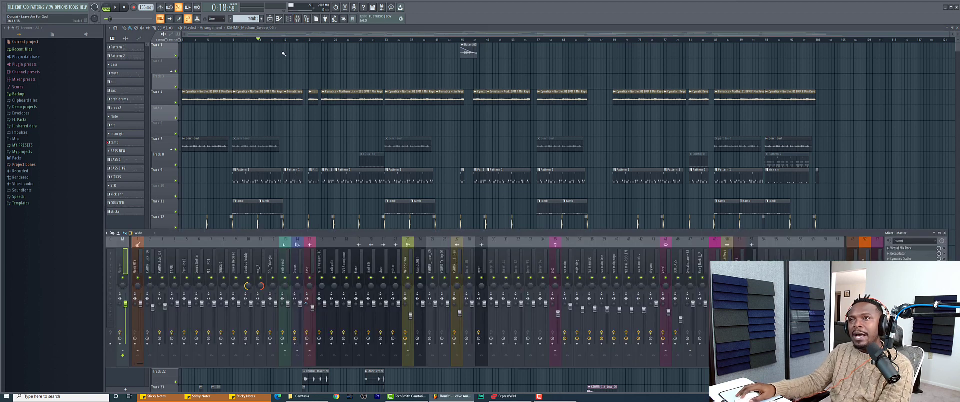
key(F9)
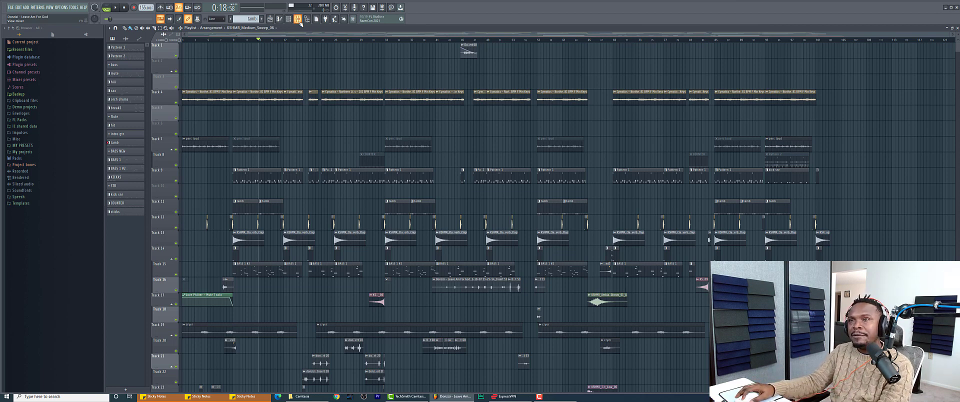
key(space)
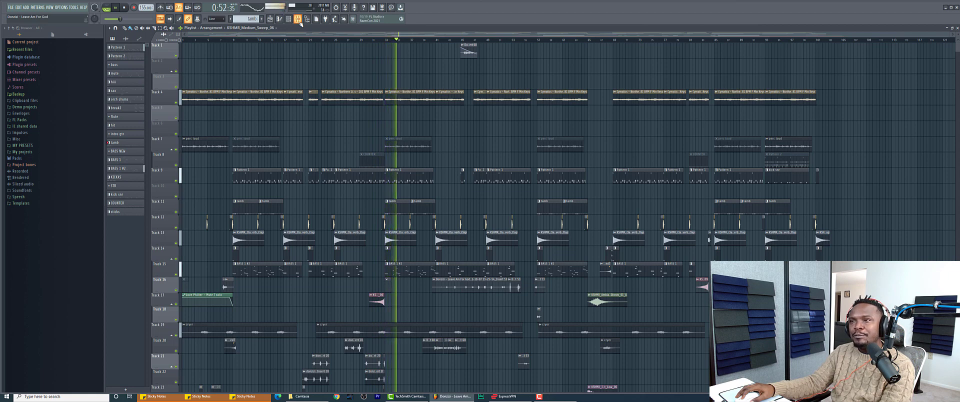
key(space)
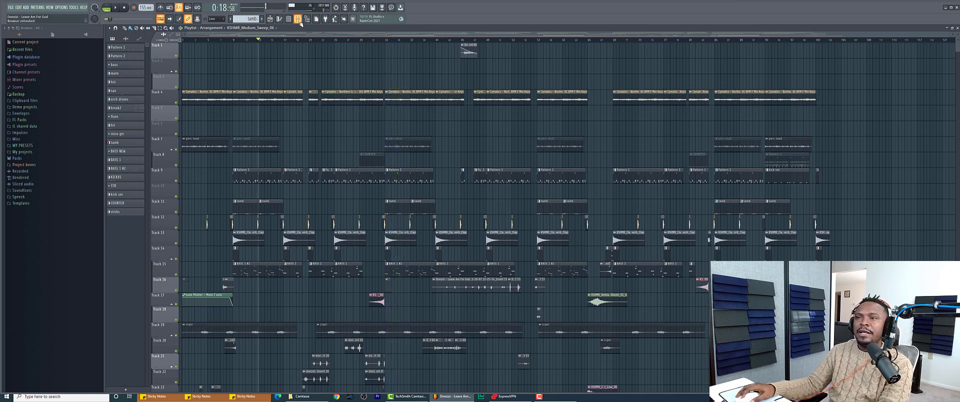
Step: Show the mixer, open Virtual Mix Rack on the Master track and move its window clear of the other plugins
click(298, 20)
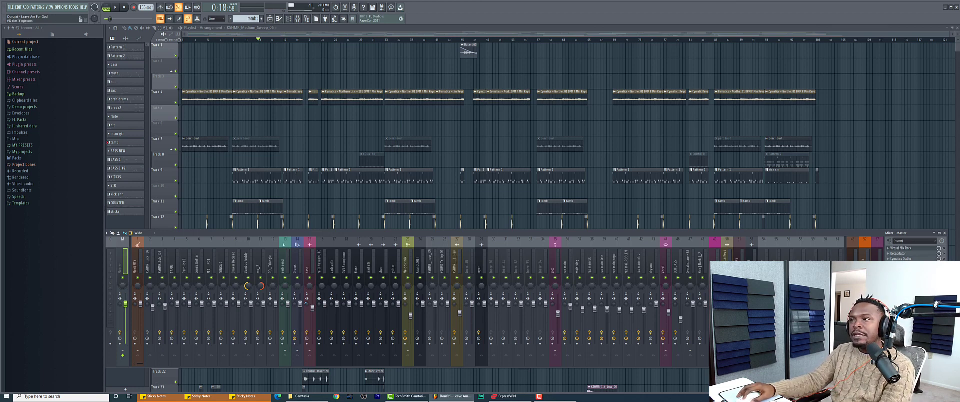
click(917, 248)
drag(200, 59, 737, 48)
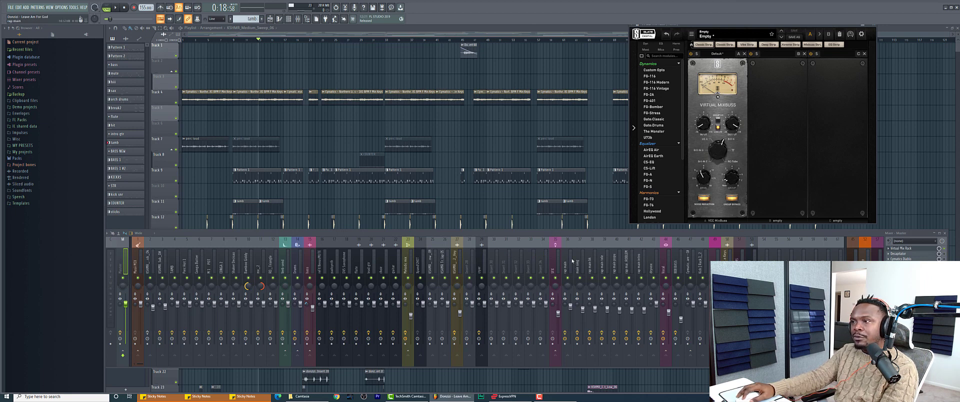
Step: Inspect the Virtual Mix Rack inserts on the vocal track and a drum track, and close both plugin windows
click(663, 268)
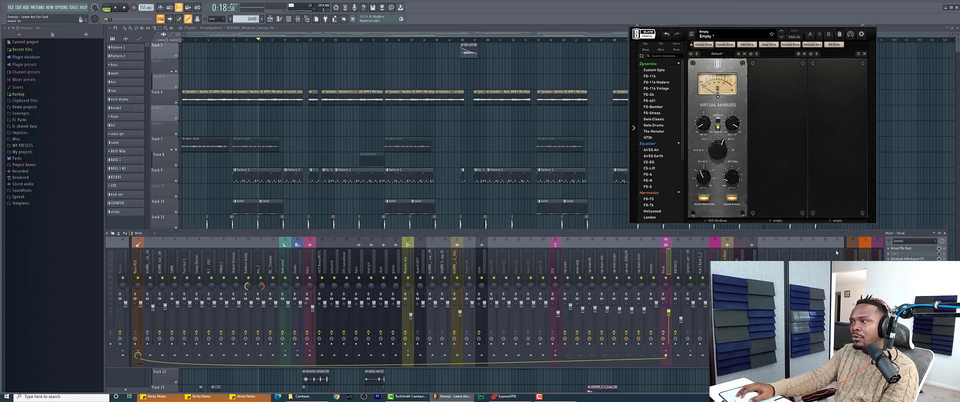
click(901, 248)
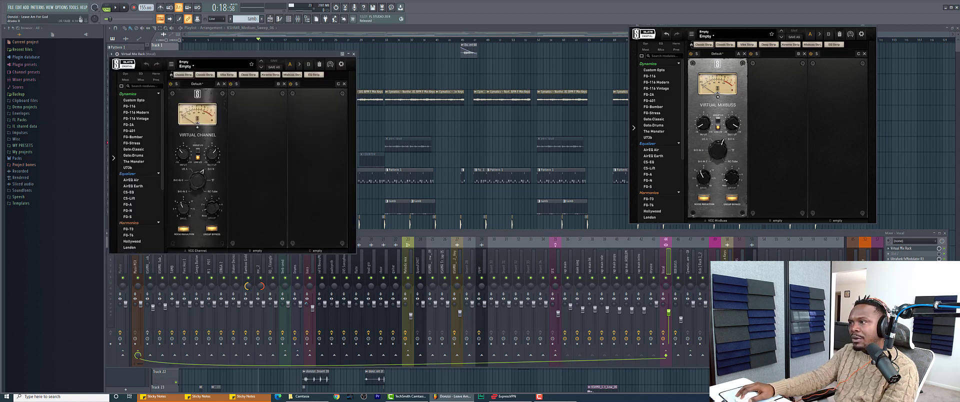
click(296, 270)
click(902, 252)
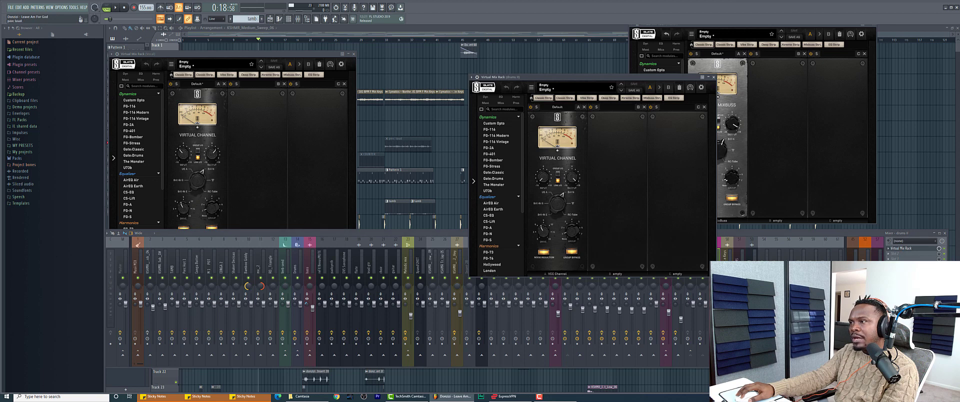
click(713, 77)
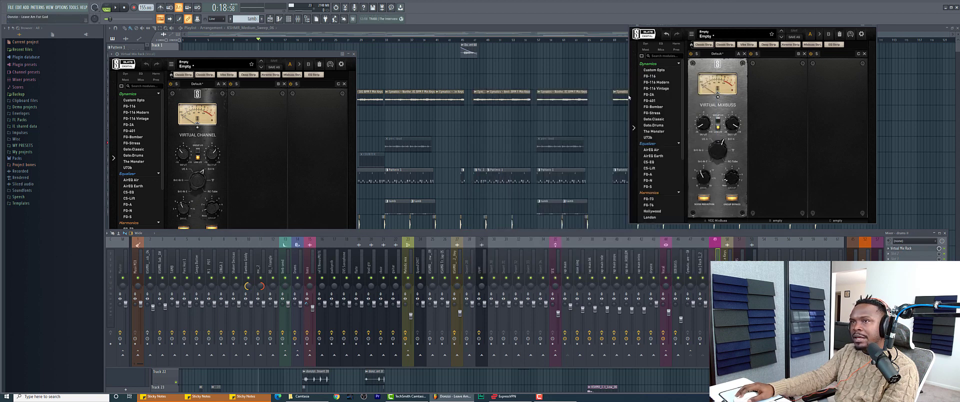
click(353, 54)
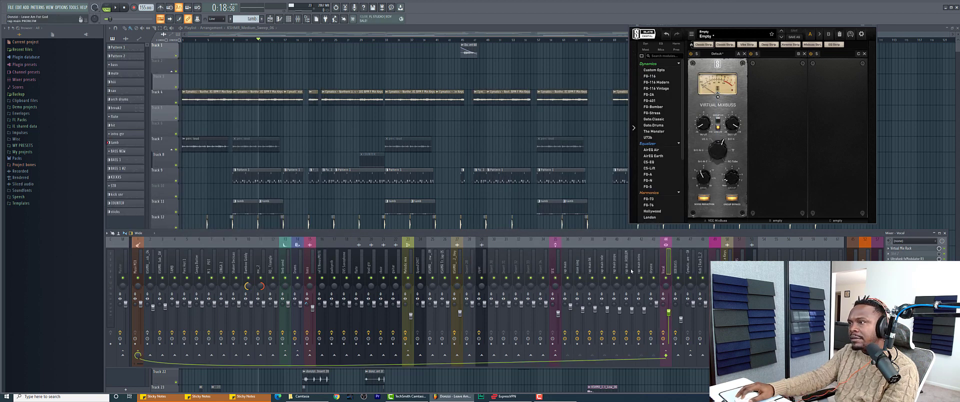
Step: Inspect the Virtual Mix Rack insert on the bass track and close its window
click(676, 270)
click(902, 253)
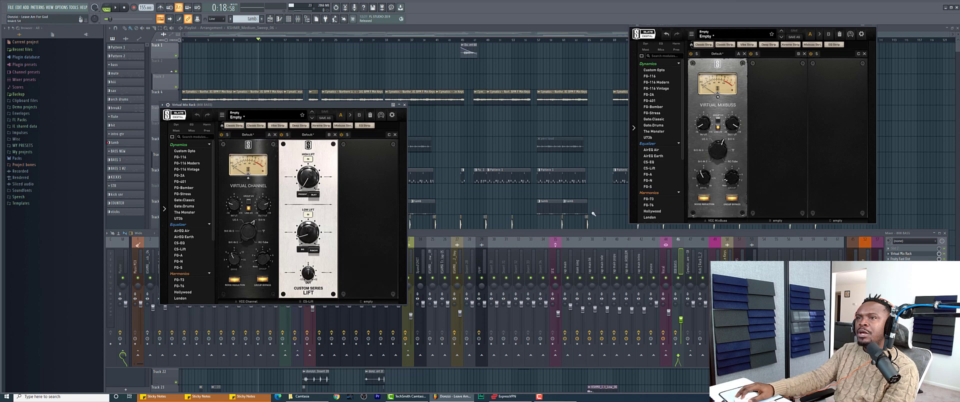
click(405, 105)
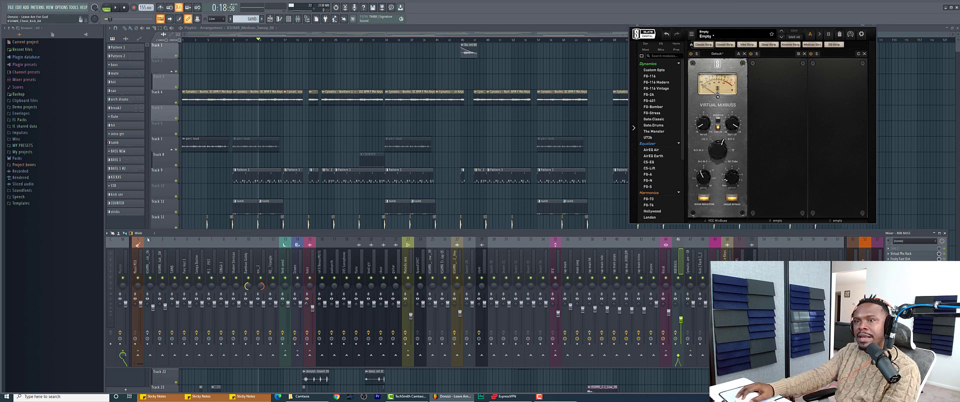
Step: Reopen the Master track's Virtual Mix Rack, audition the song with Virtual Mixbuss bypassed, and audition it again with Group Bypass off
click(911, 249)
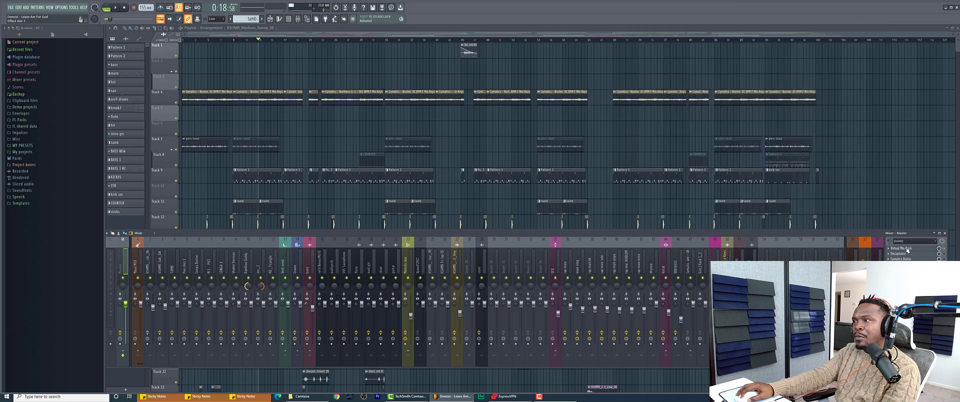
click(907, 249)
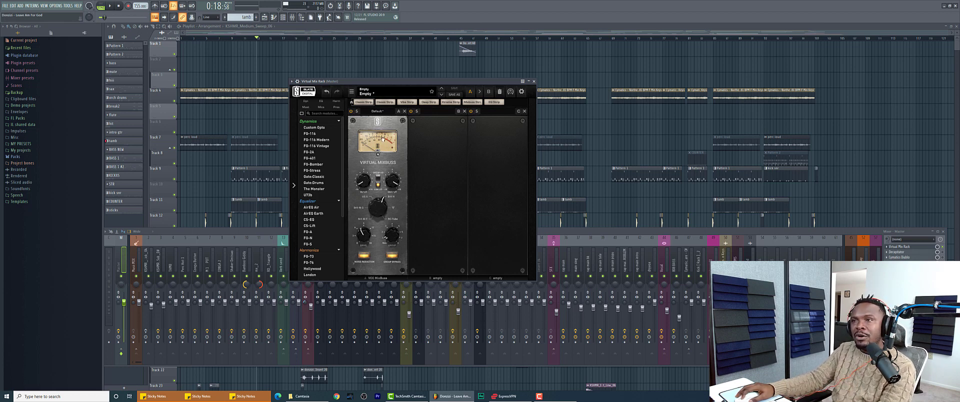
key(space)
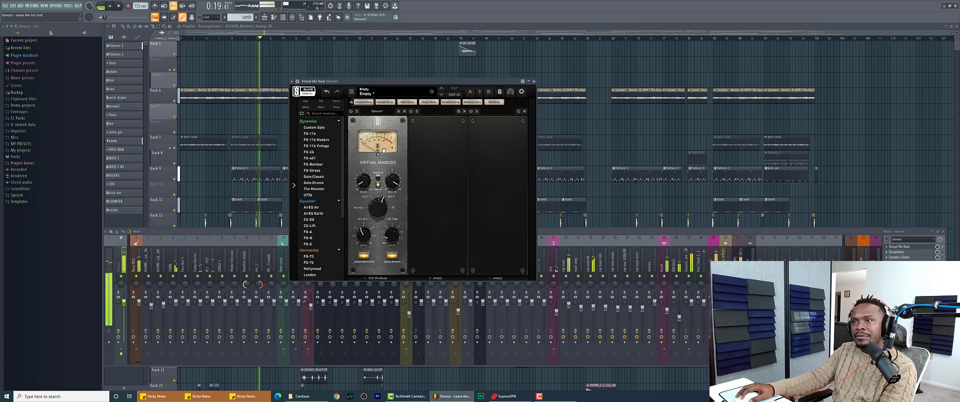
key(space)
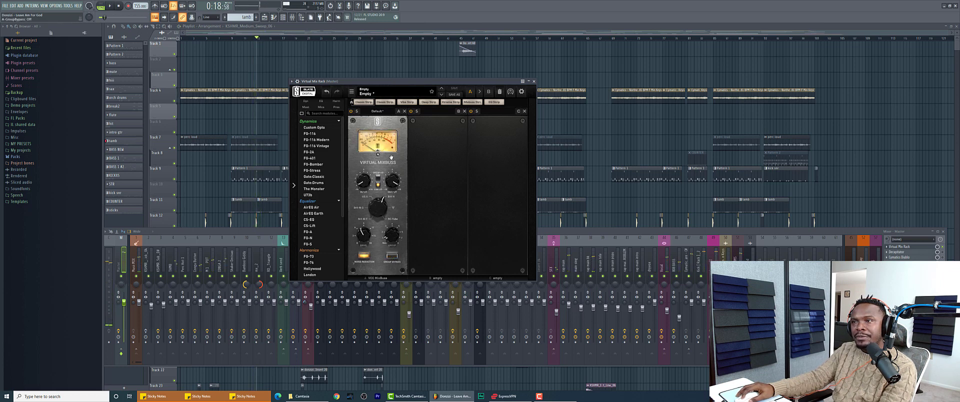
key(space)
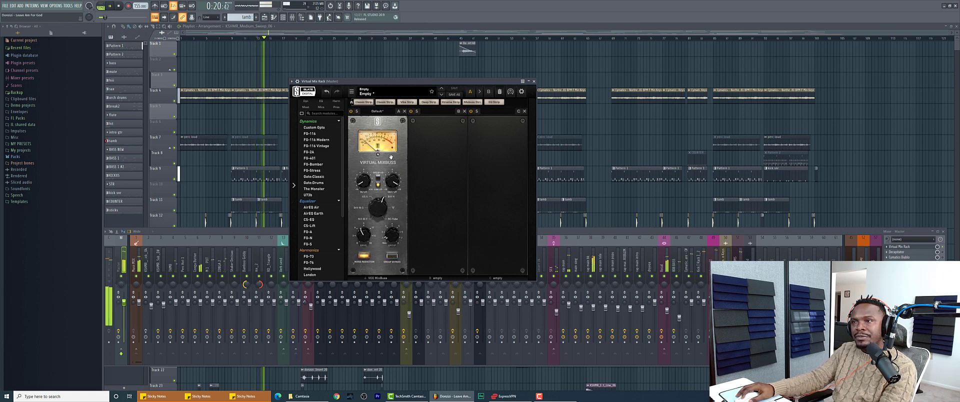
key(space)
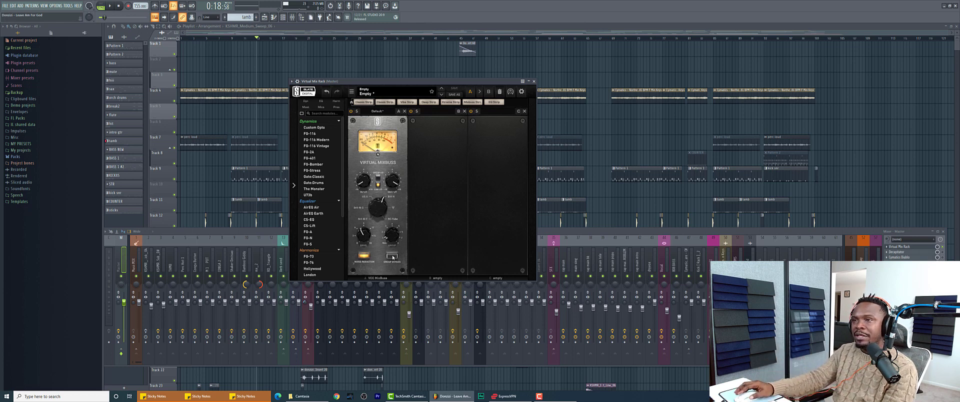
Step: Compare the song again with Virtual Mixbuss's Group Bypass on and off, leaving the module active and playback stopped
click(390, 258)
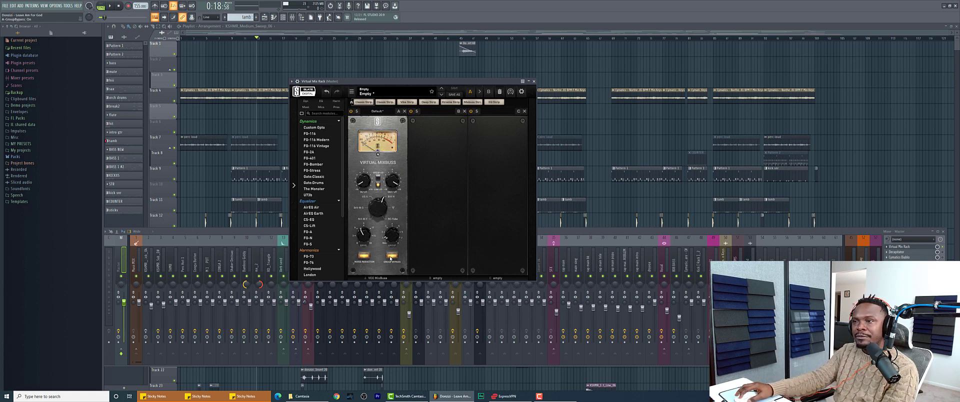
key(space)
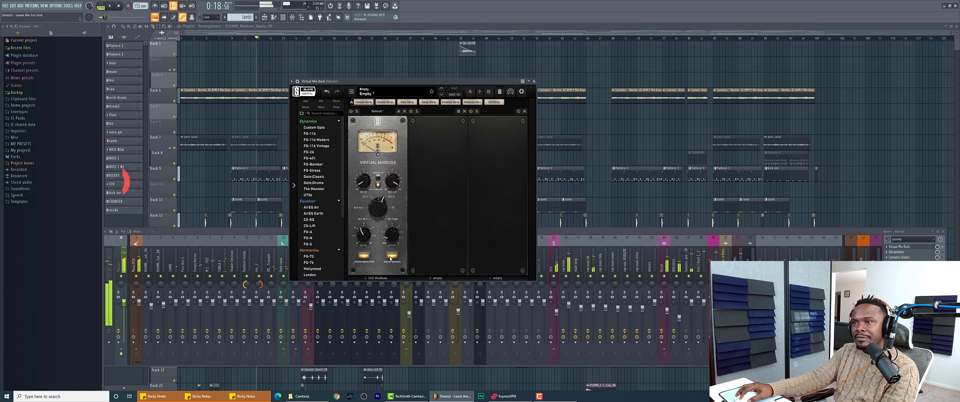
key(space)
click(391, 255)
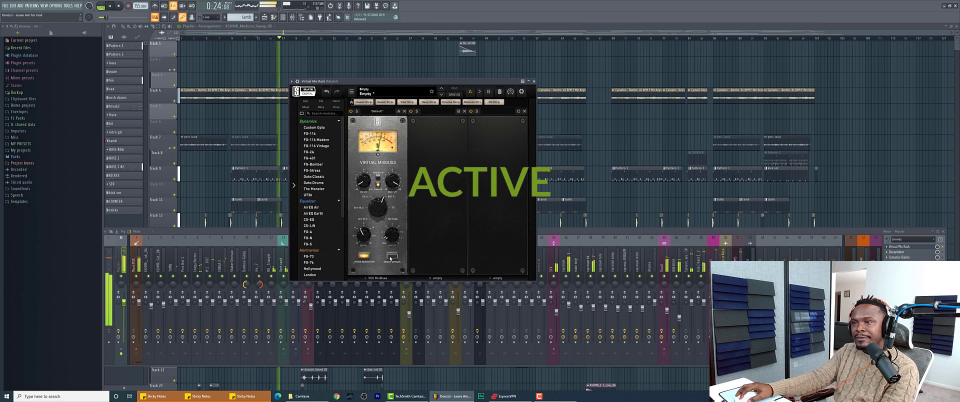
key(space)
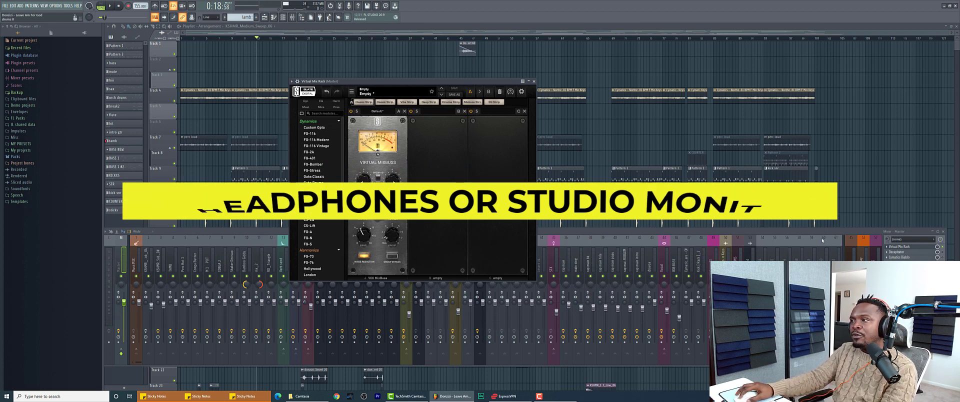
Step: Open Decapitator on the Master track and place its window below the Virtual Mix Rack controls
click(905, 253)
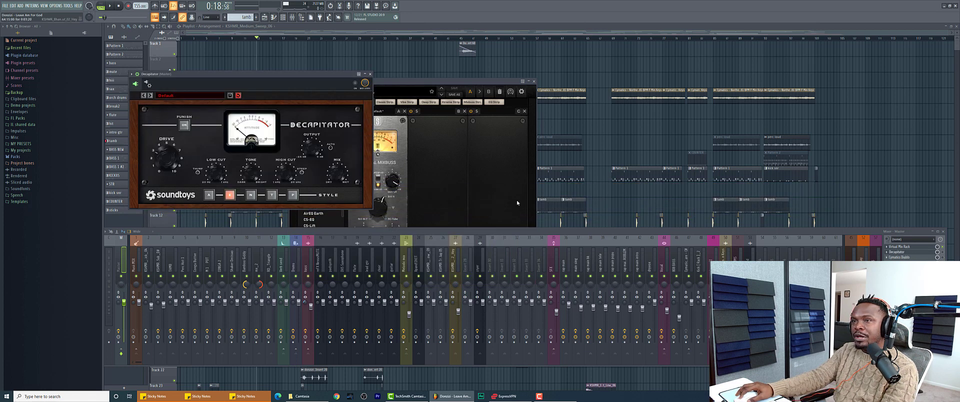
drag(269, 79, 454, 176)
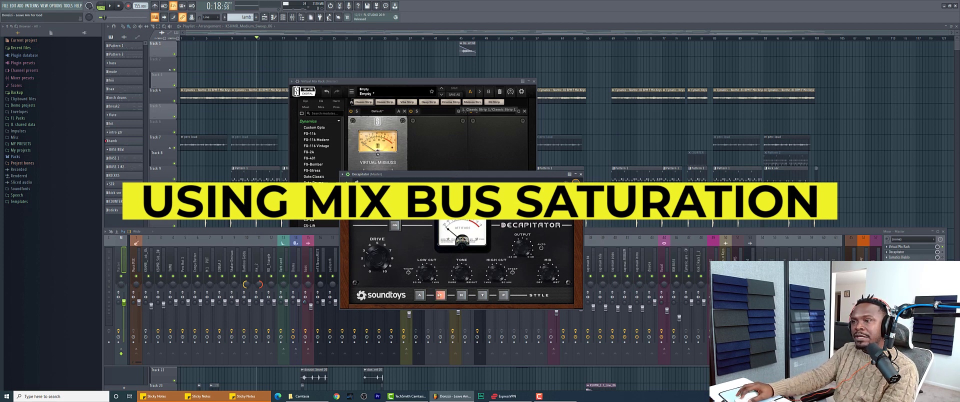
drag(462, 180, 495, 192)
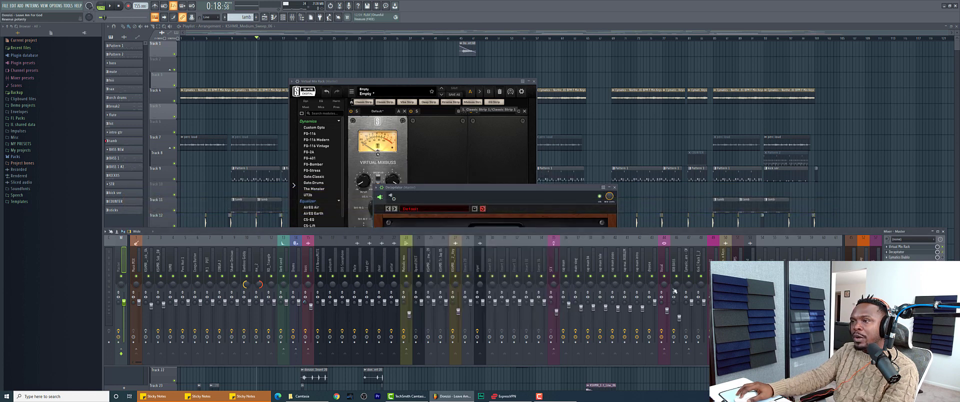
click(495, 192)
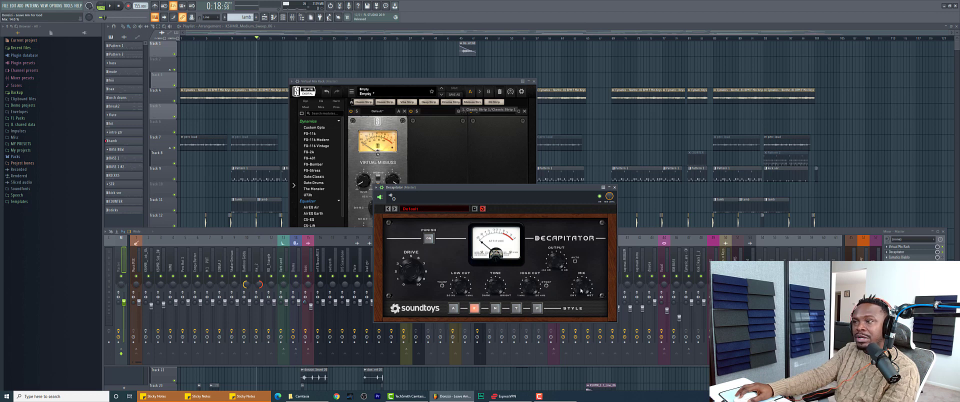
Step: Compare the song with Decapitator bypassed and active on the Master track, leaving it enabled and playback stopped
click(601, 197)
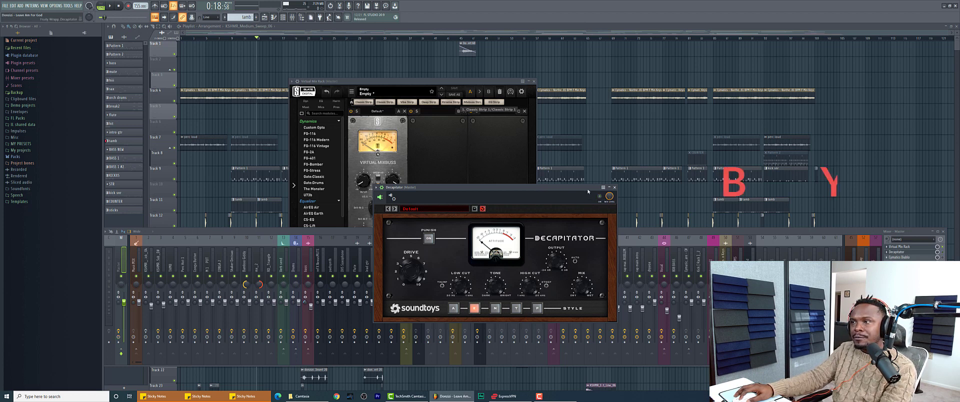
key(space)
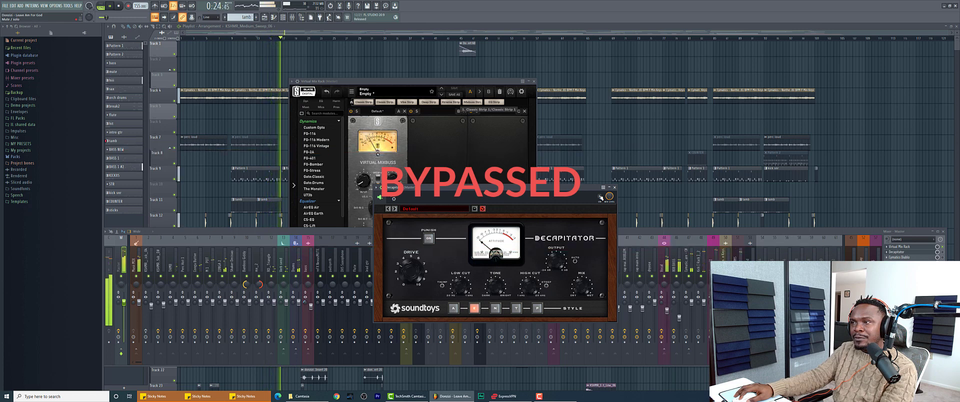
key(space)
click(600, 196)
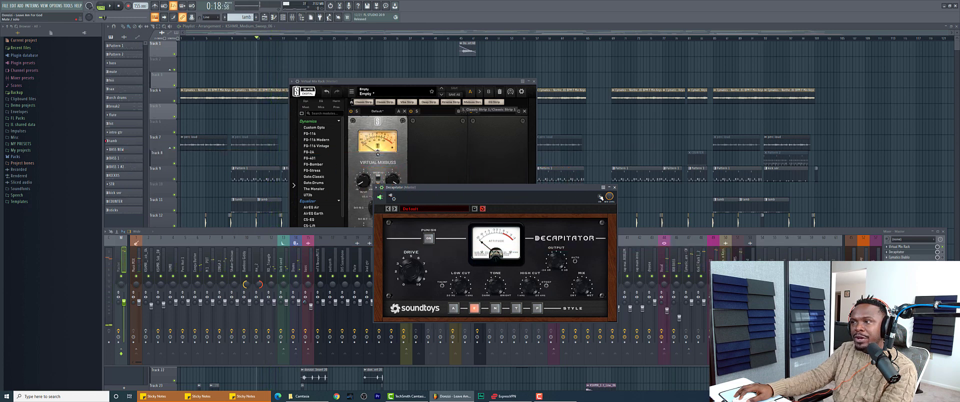
key(space)
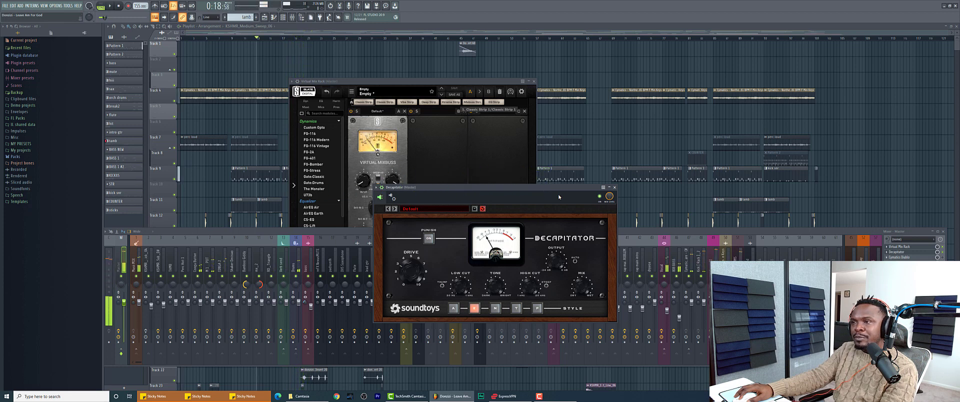
key(space)
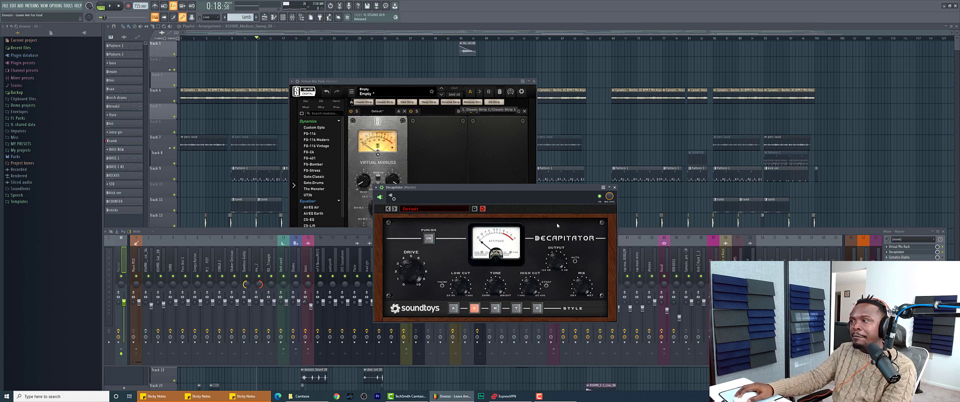
Step: Open Cymatics Diablo on the Master track and move its window near the middle of the workspace
click(901, 257)
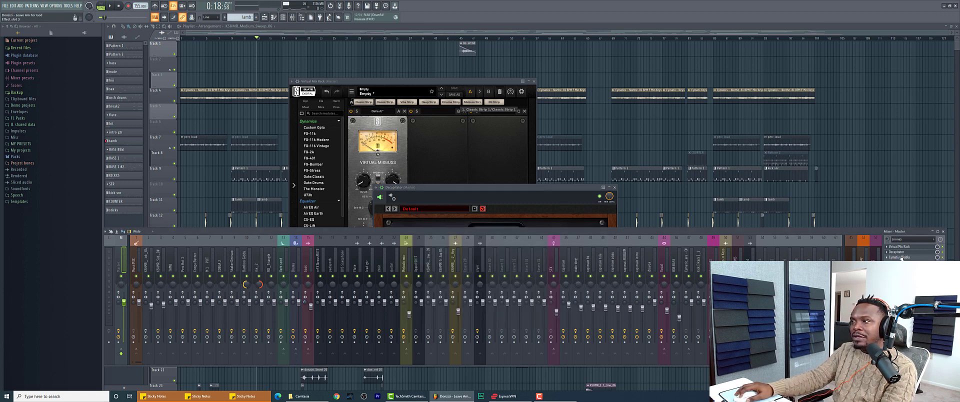
click(899, 257)
drag(235, 80, 552, 136)
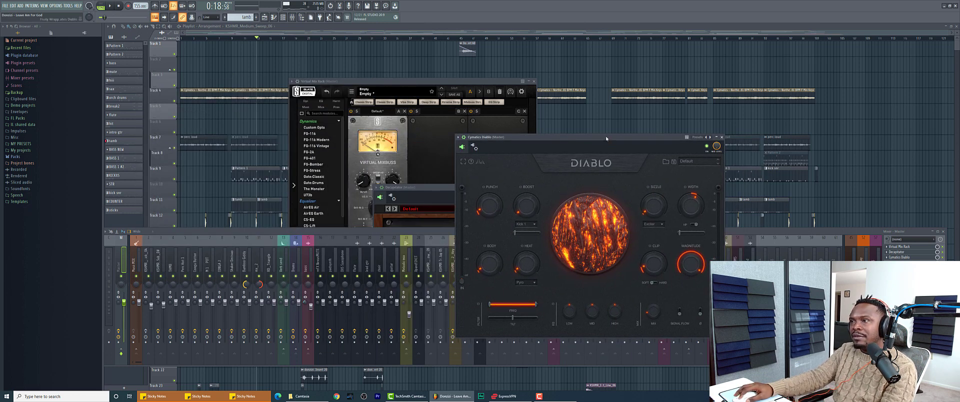
drag(611, 138, 534, 146)
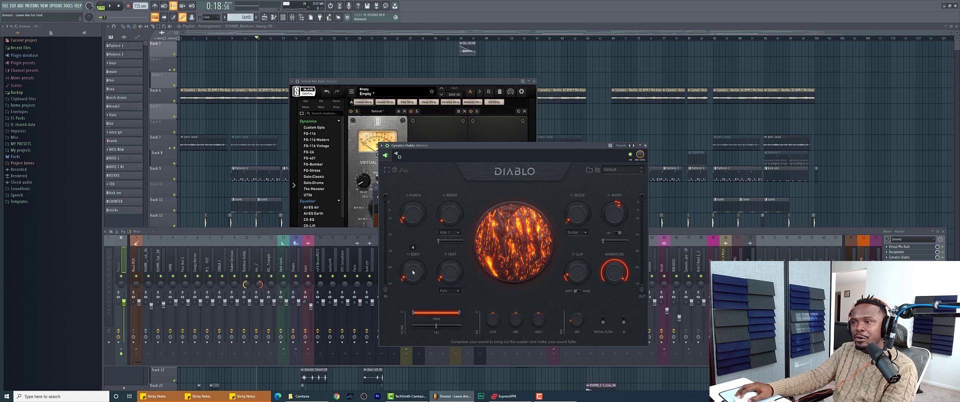
Step: Check Diablo's Heat modes, keeping Pyro, and compare the song with the plugin bypassed and active on the Master track
click(448, 290)
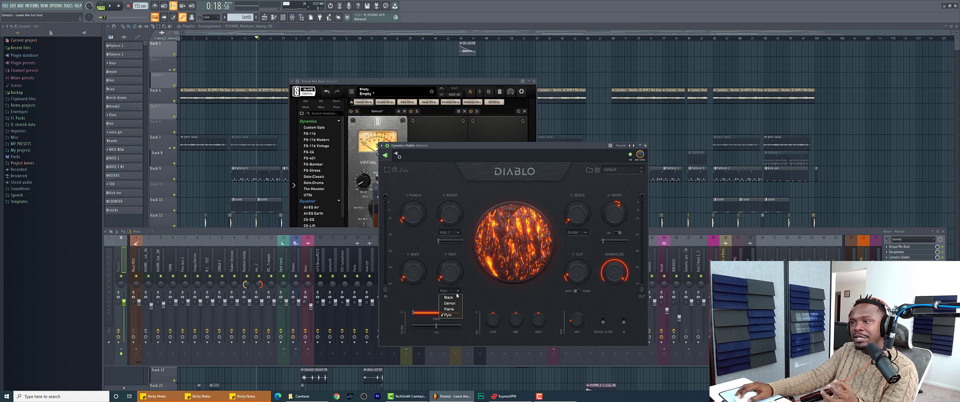
click(425, 300)
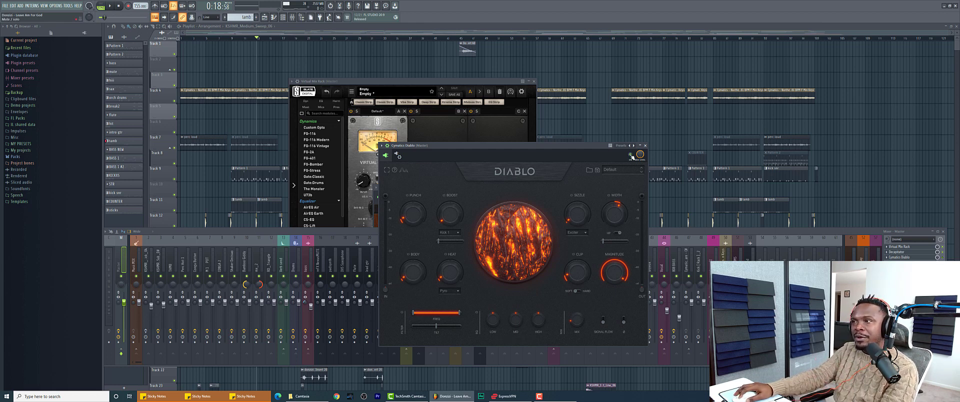
key(space)
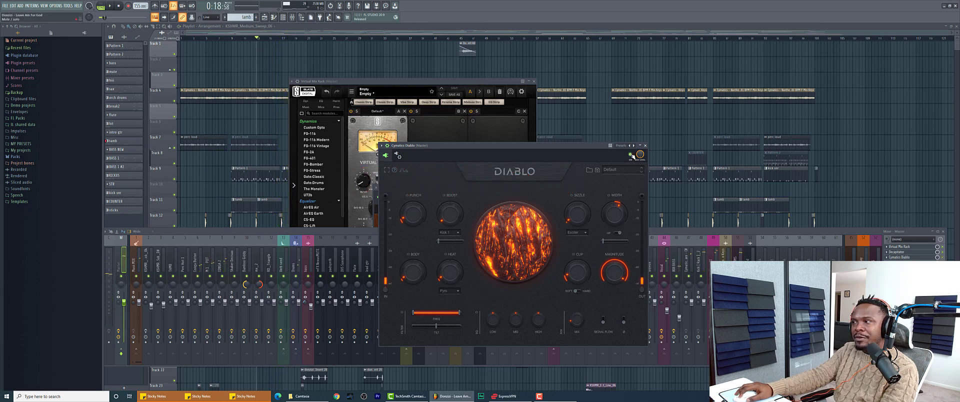
click(630, 155)
key(space)
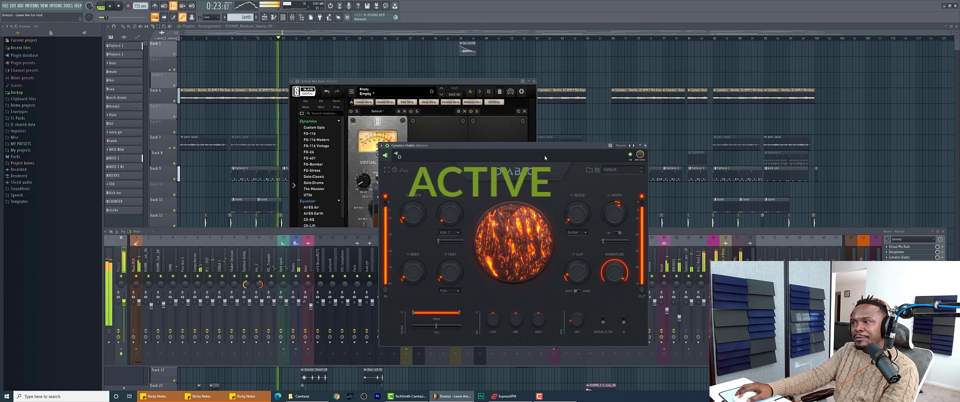
key(space)
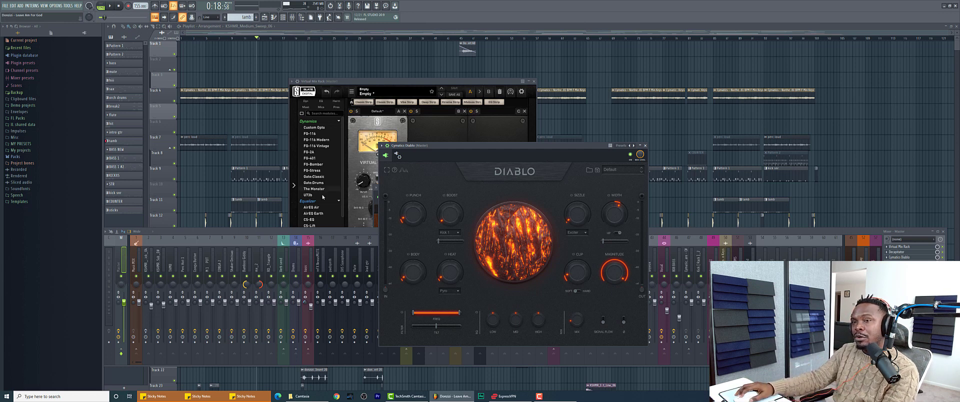
Step: Move Diablo aside and close the Diablo, Decapitator and Virtual Mix Rack windows
click(348, 71)
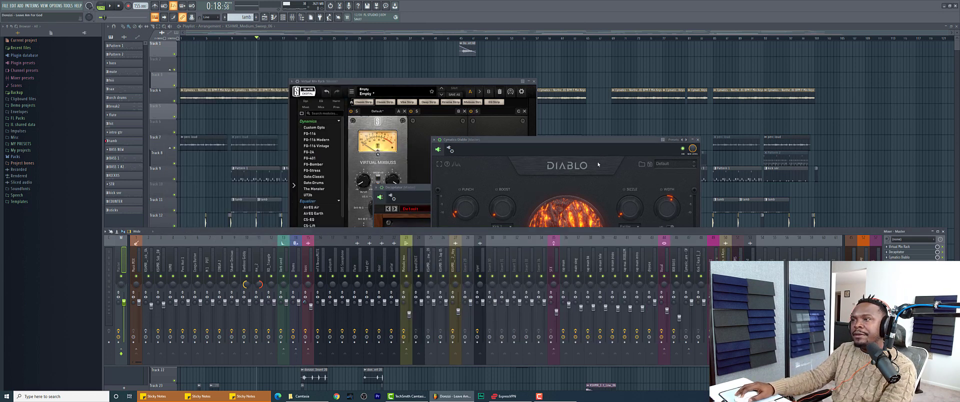
click(698, 141)
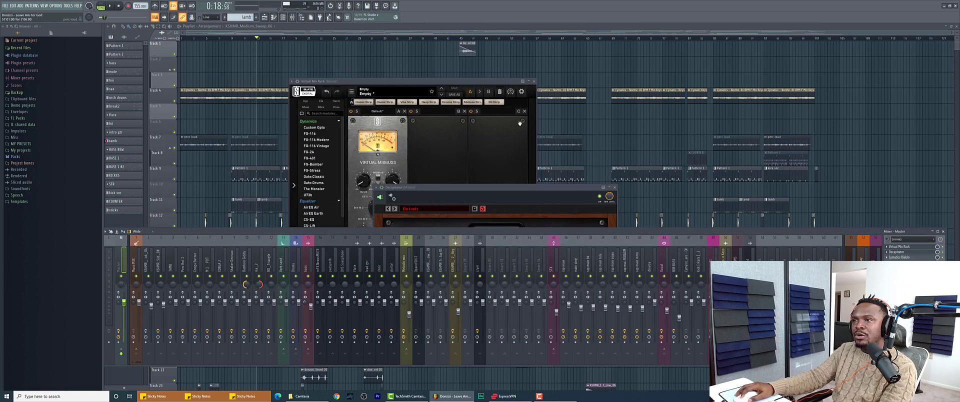
click(614, 187)
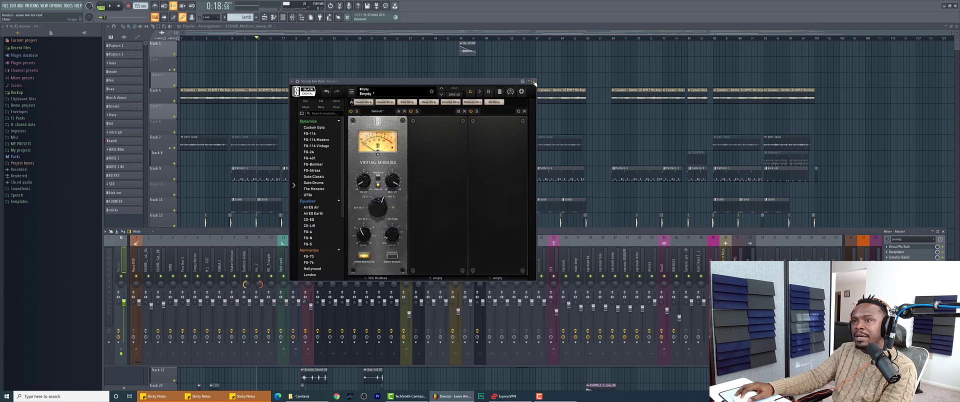
click(534, 80)
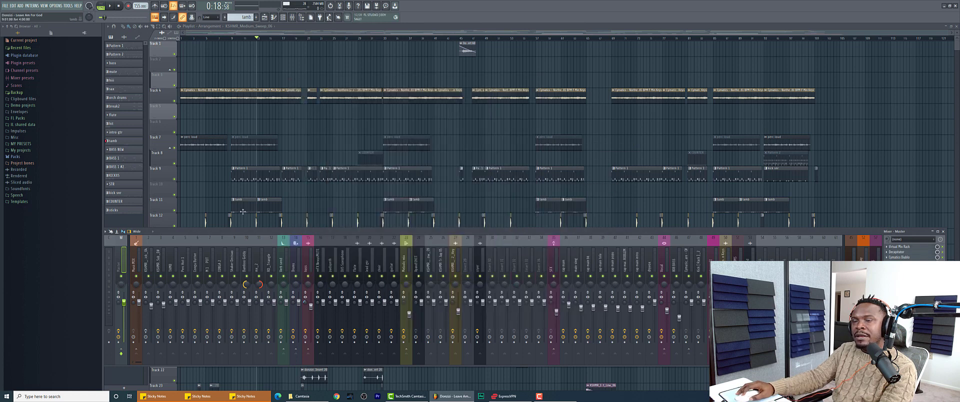
Step: Compare the song from about 1:01 with all Master track effects bypassed and active, leaving them enabled and playback stopped
click(506, 36)
click(460, 38)
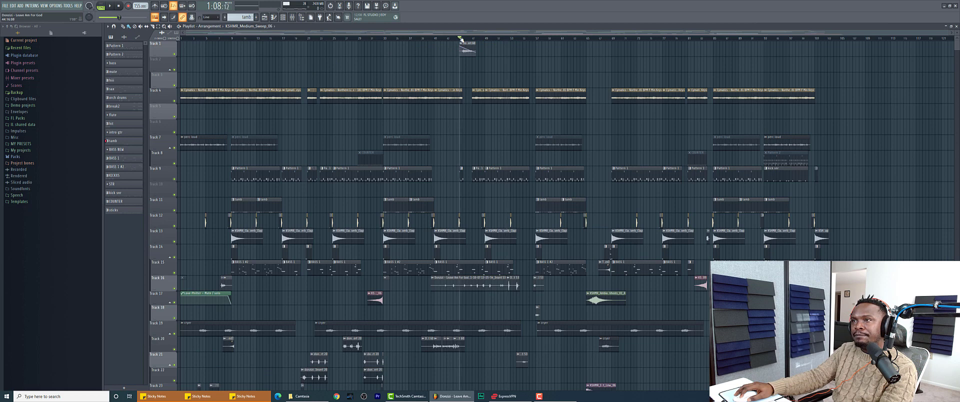
click(283, 19)
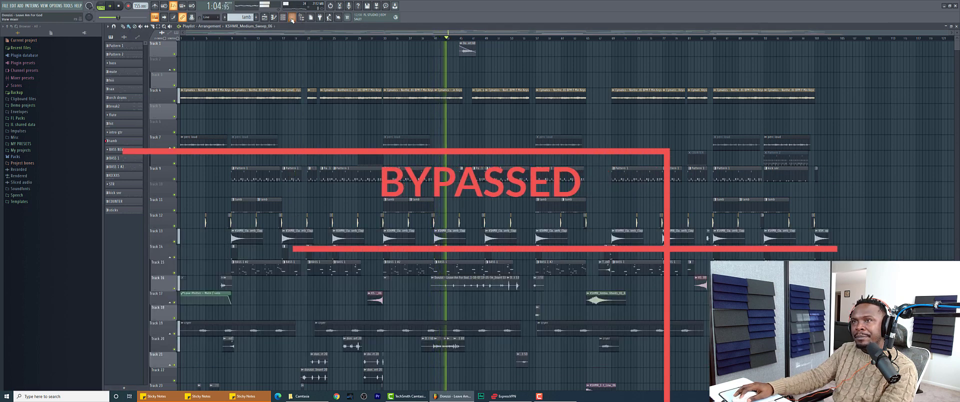
key(F9)
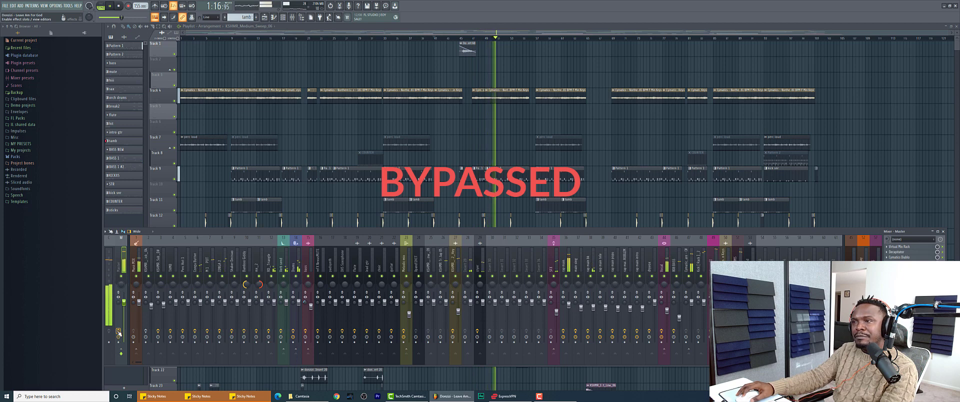
key(space)
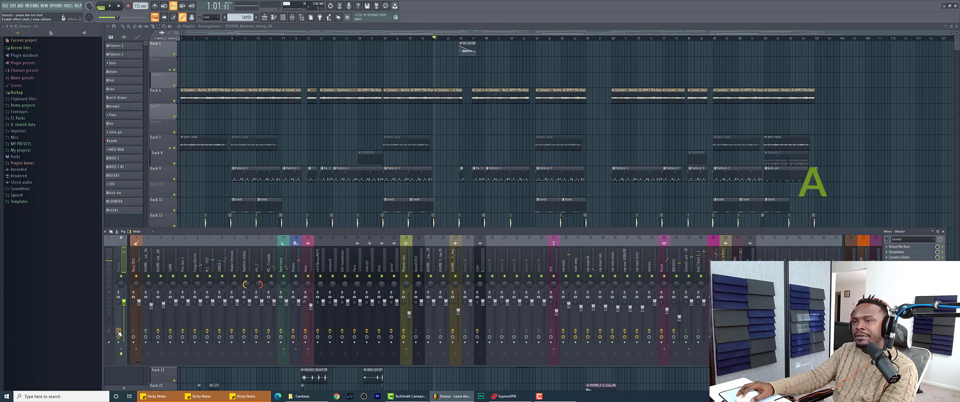
key(space)
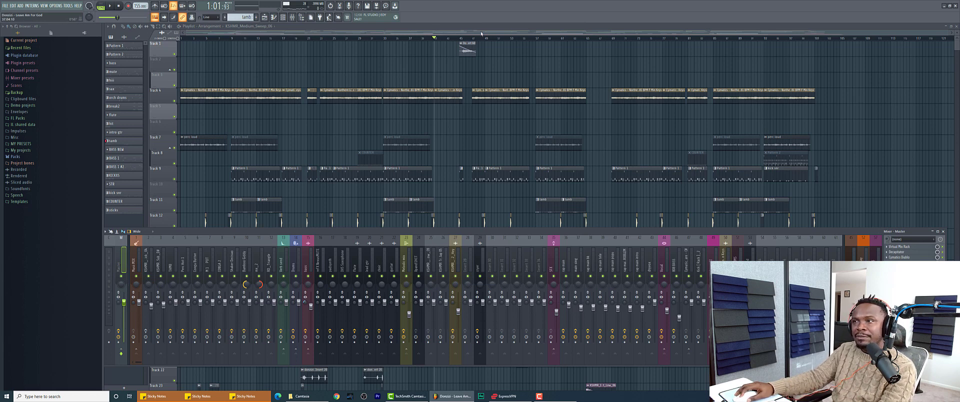
Step: Move the playback start to about 1:26 and compare that section with the Master track effects bypassed and active
click(535, 38)
key(F9)
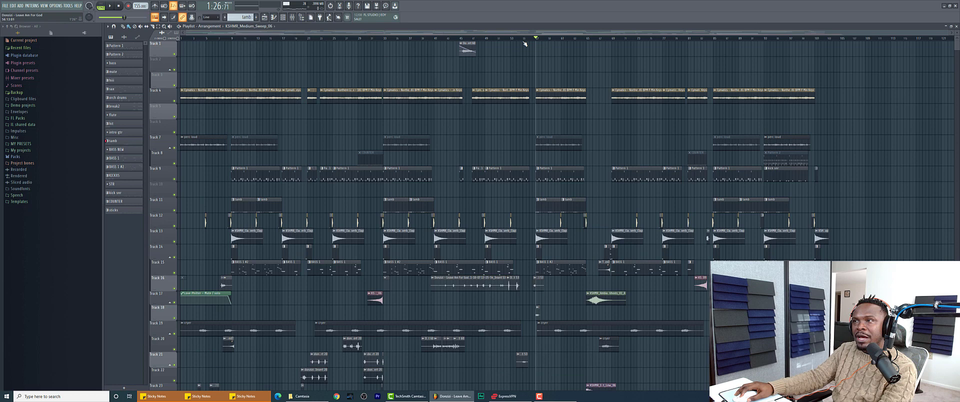
click(292, 19)
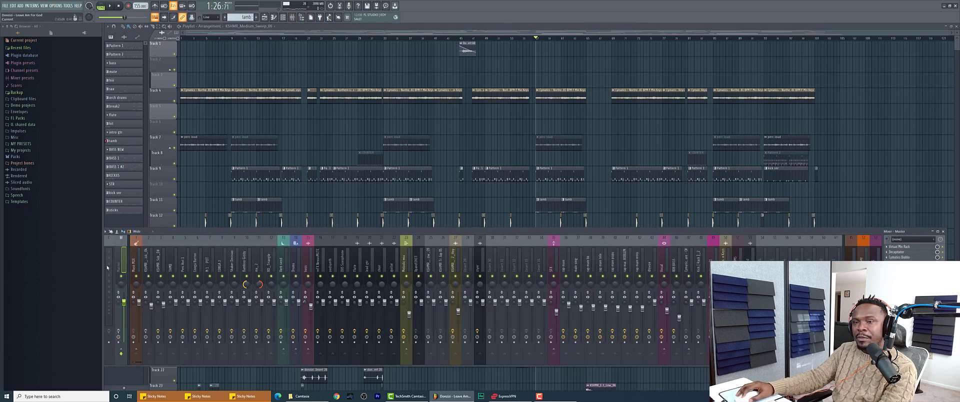
key(space)
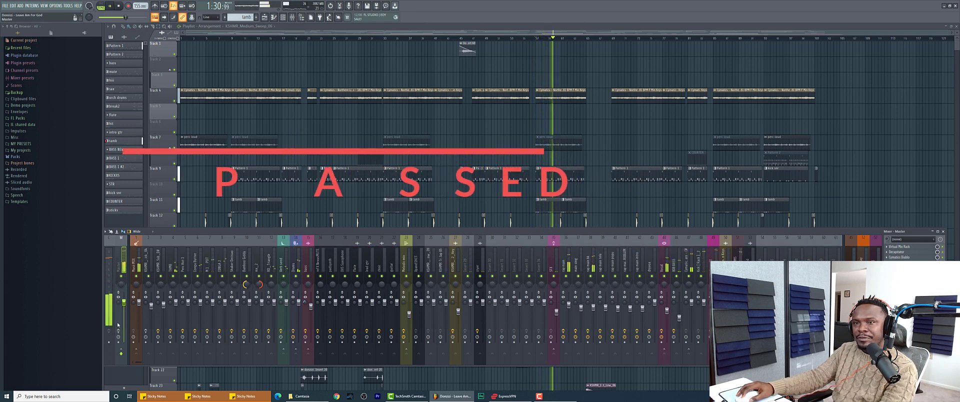
key(space)
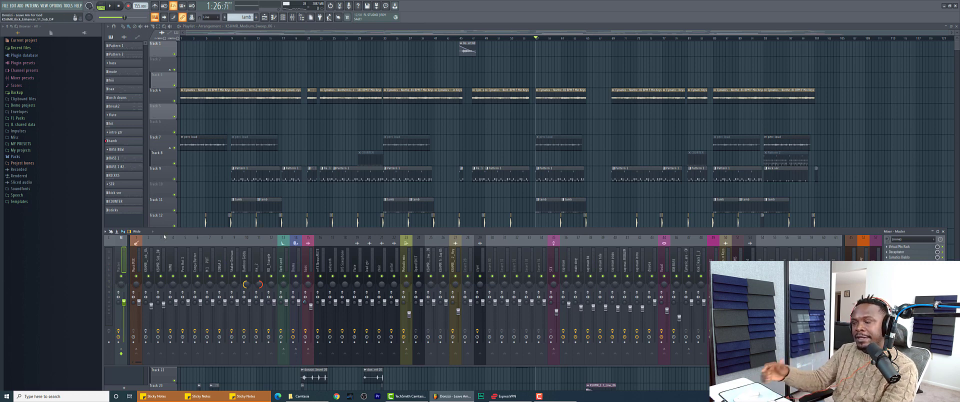
key(space)
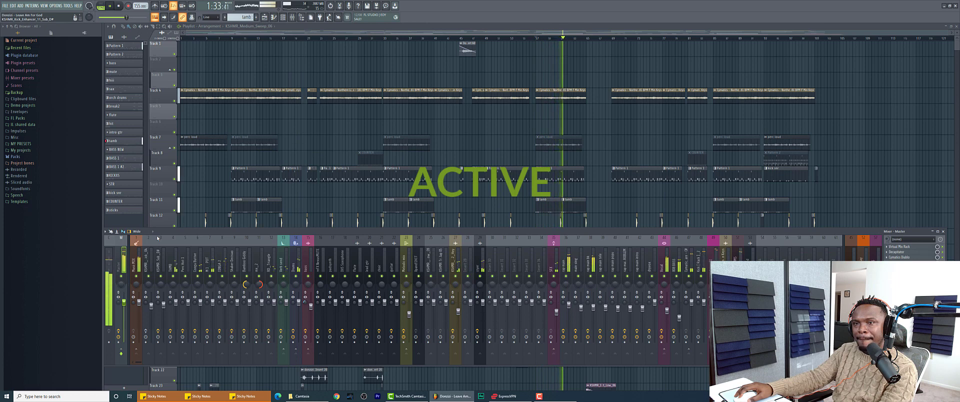
key(space)
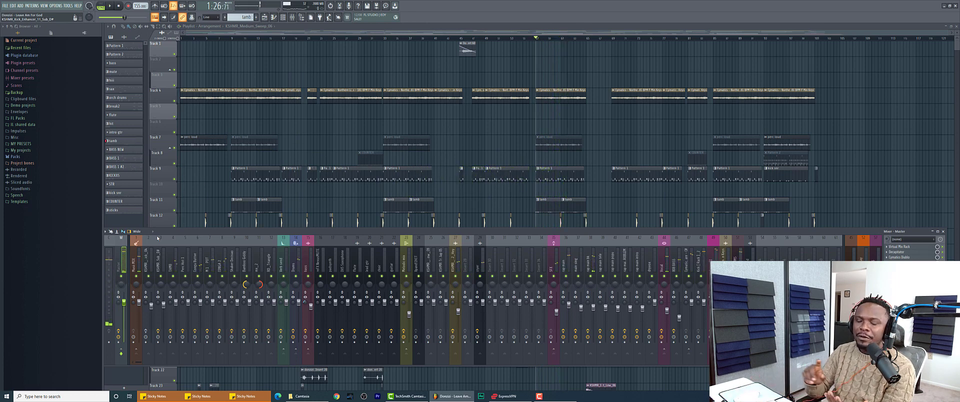